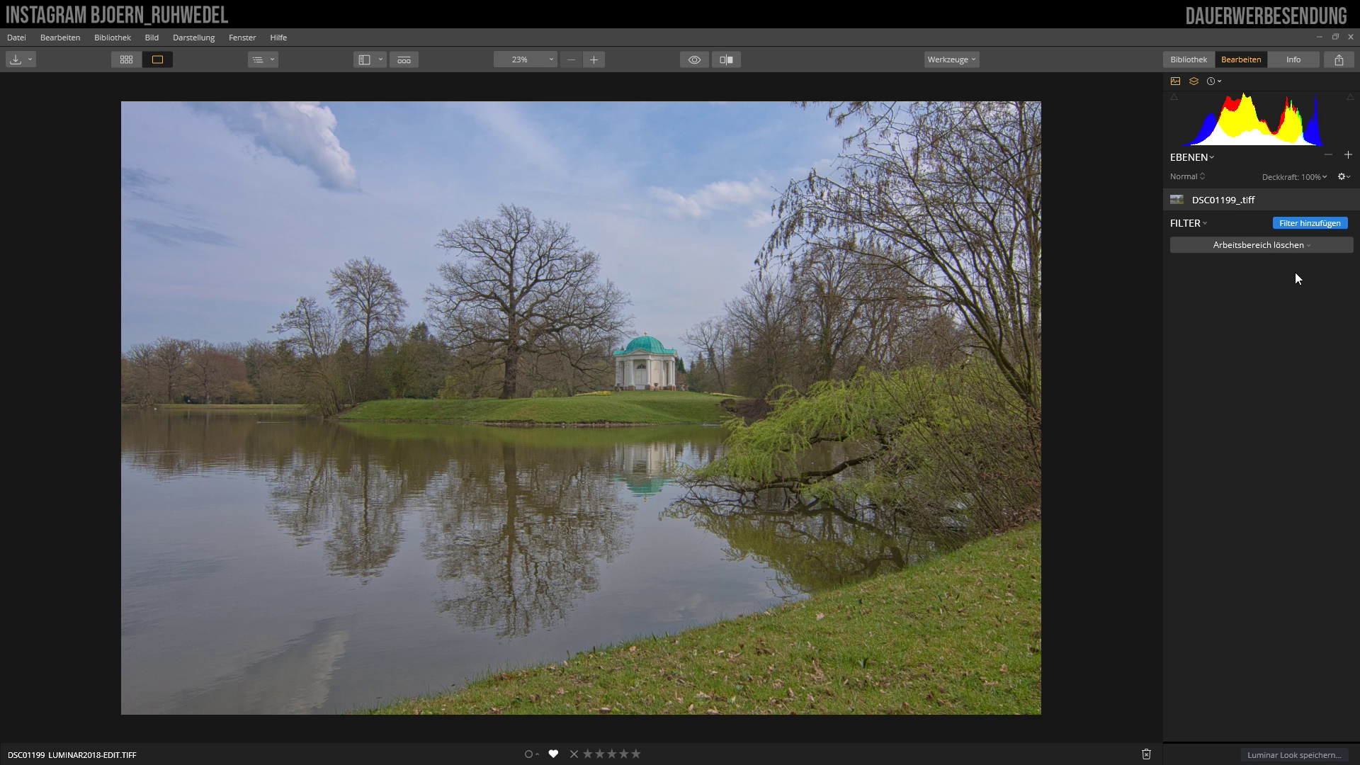
Add the Anpassbarer Verlauf filter from the Filterkatalog to the lake park photo
left_click(1309, 224)
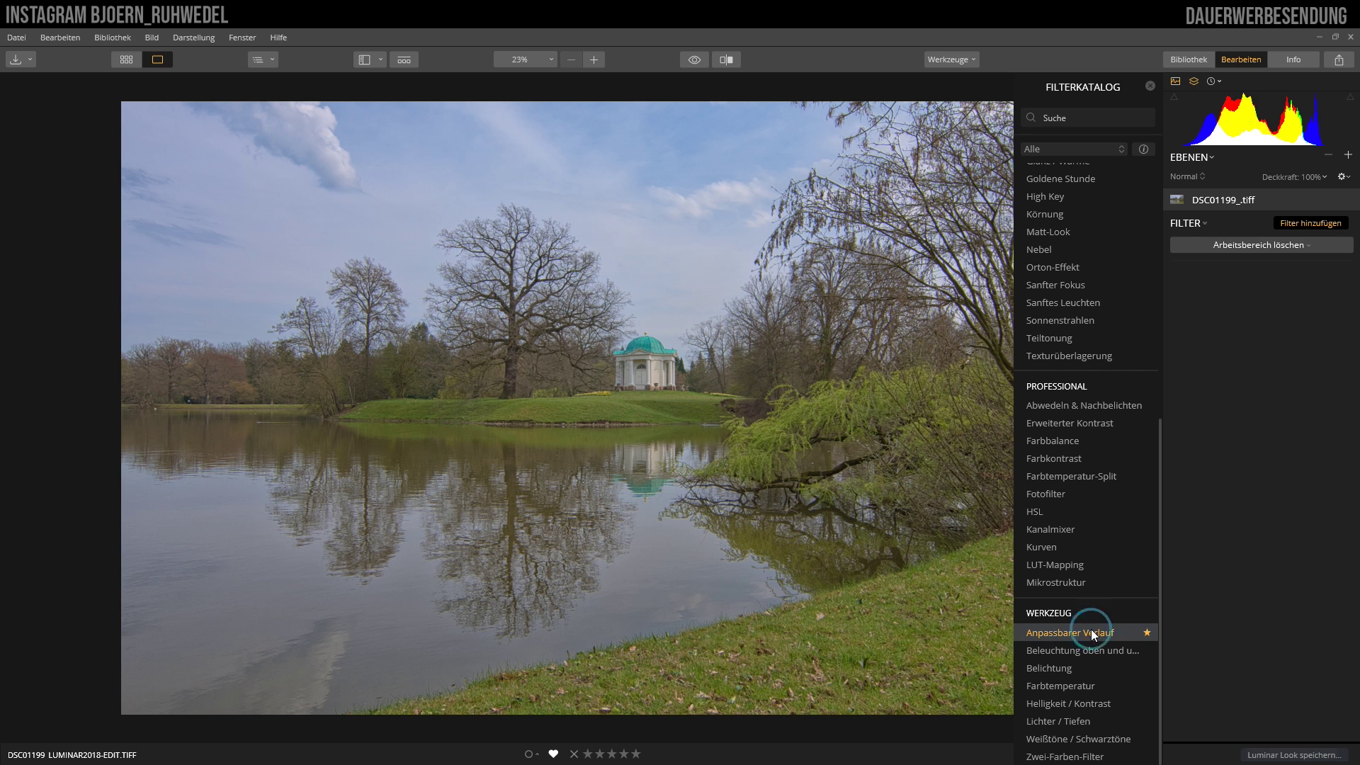
left_click(1091, 631)
left_click(1149, 86)
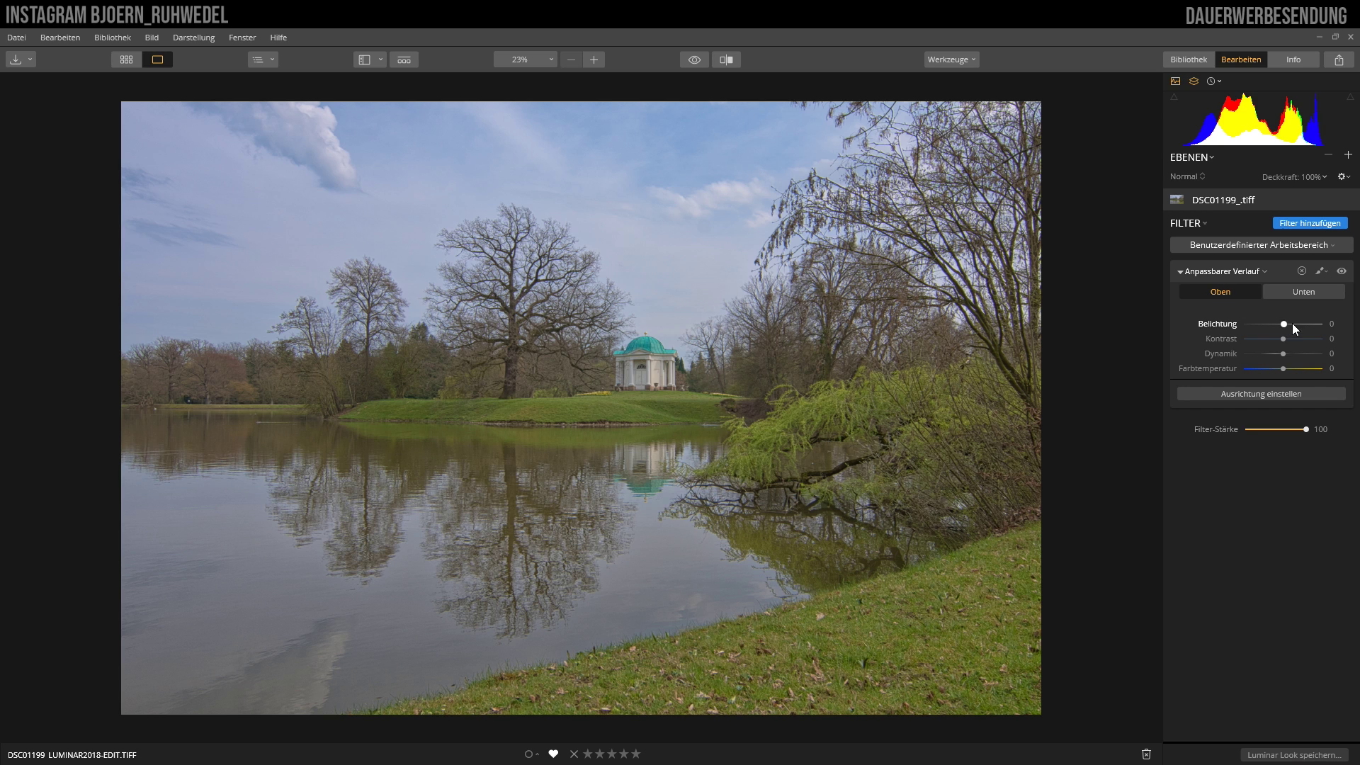
left_click(1315, 292)
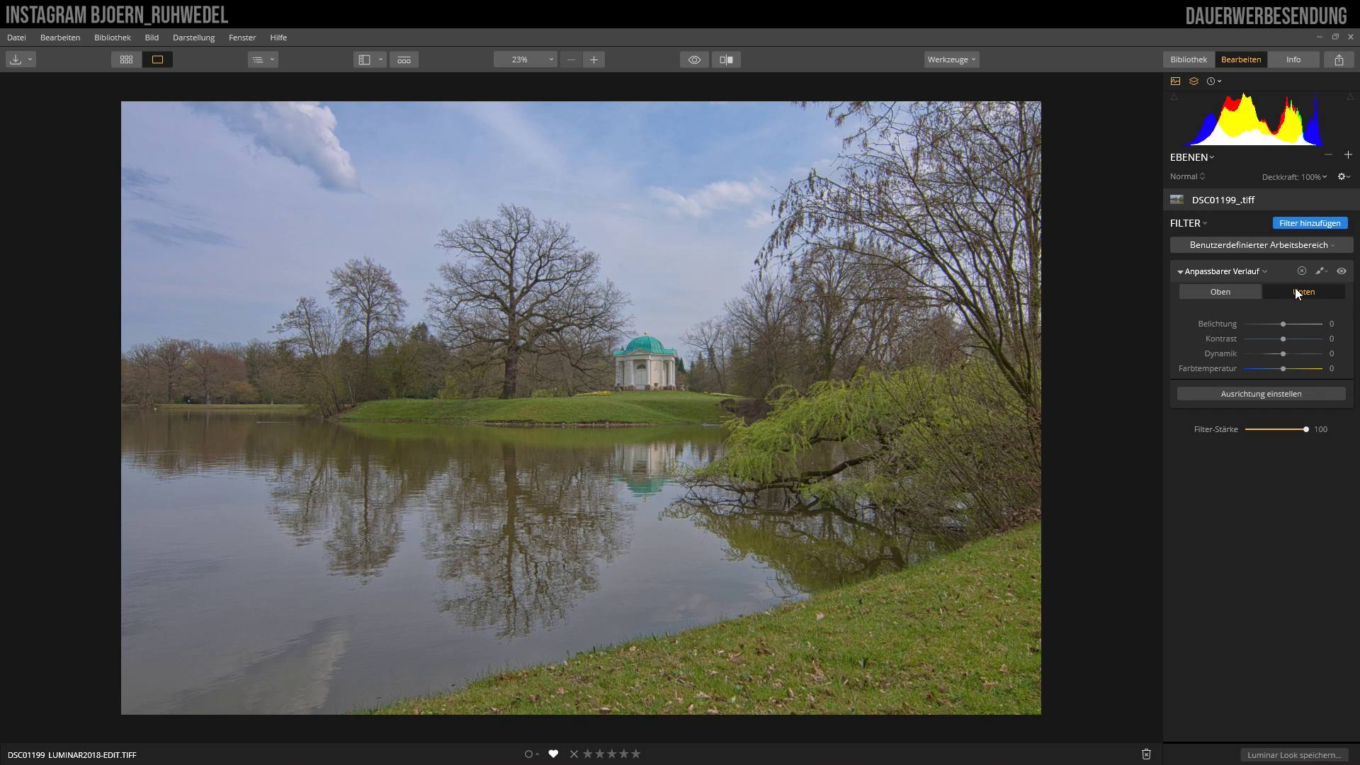
left_click(1219, 292)
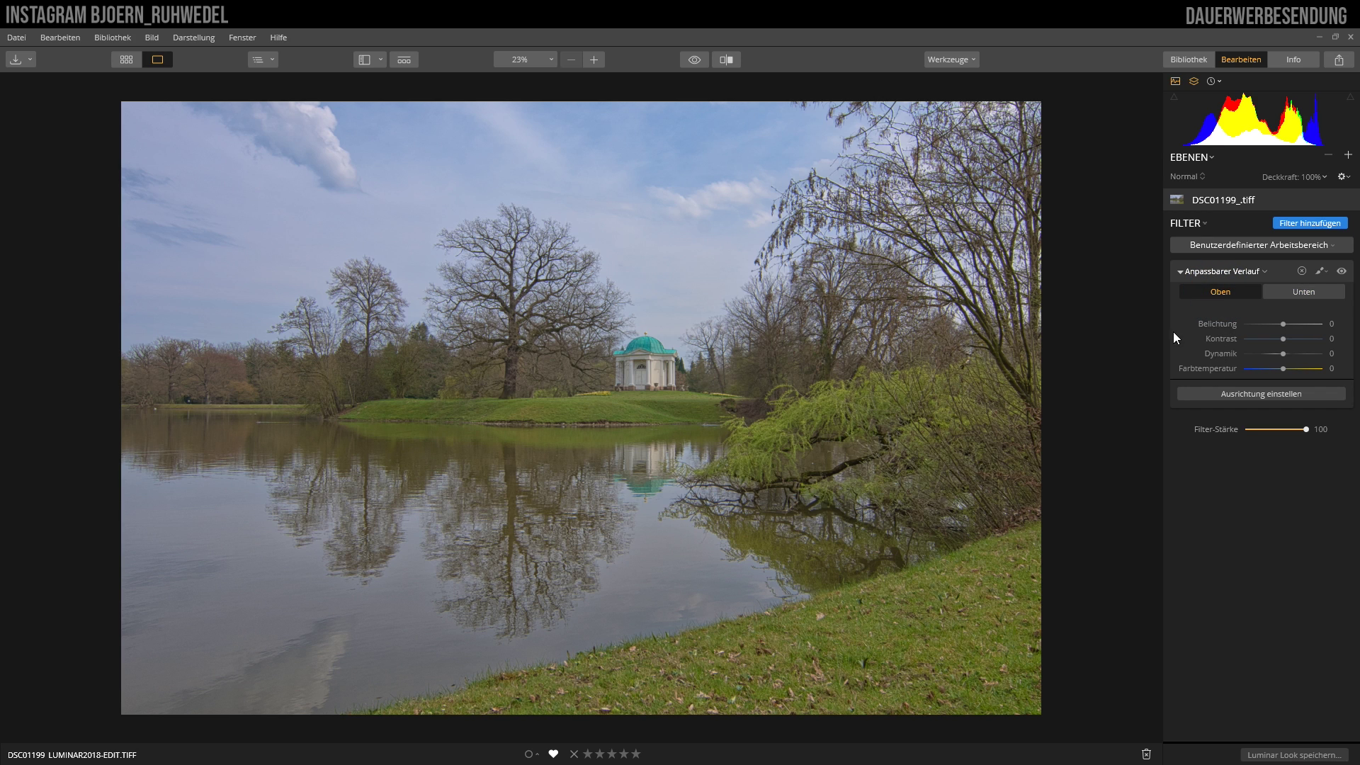
Move the gradient centre to the island horizon, about 55% horizontal and 49% vertical shift
left_click(1263, 393)
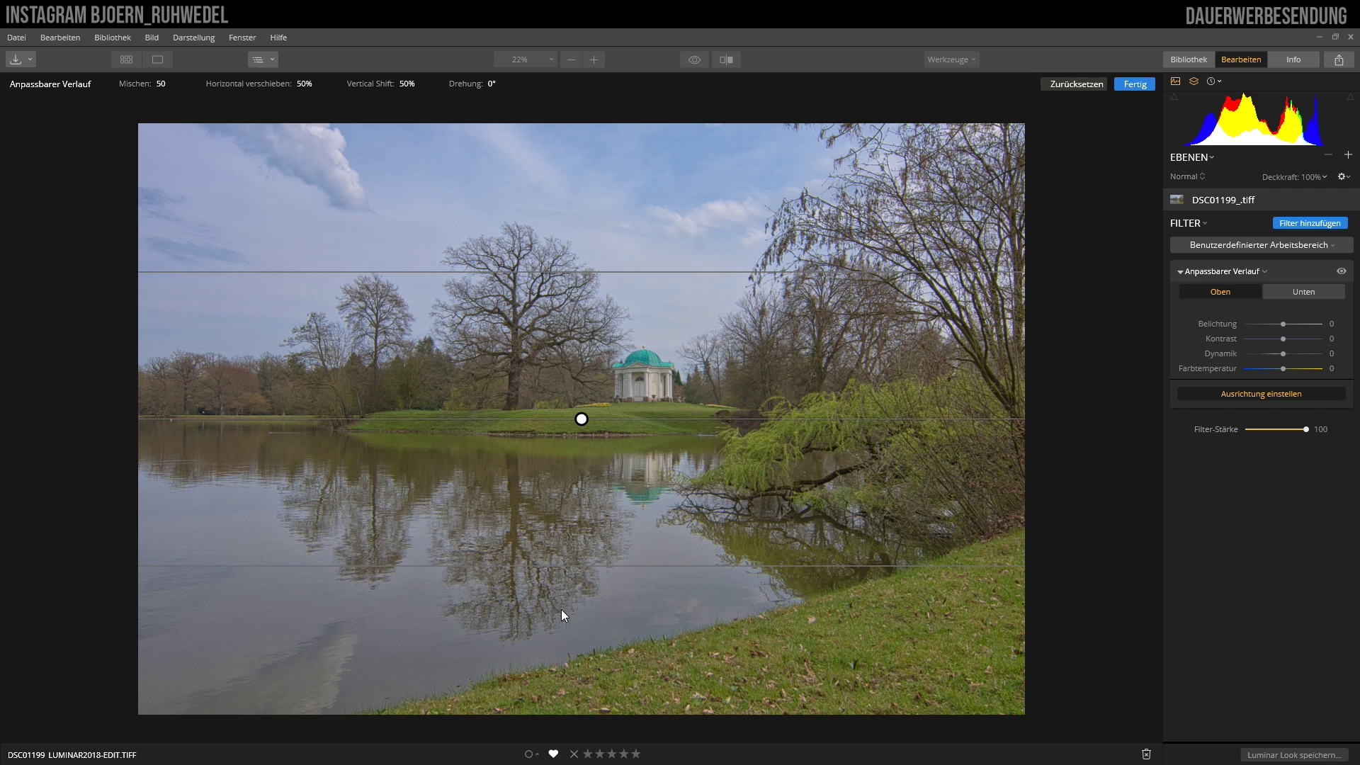
mouse_move(571, 417)
left_mouse_down()
mouse_move(562, 399)
mouse_move(562, 492)
mouse_move(585, 334)
mouse_move(598, 437)
mouse_move(602, 416)
left_mouse_up()
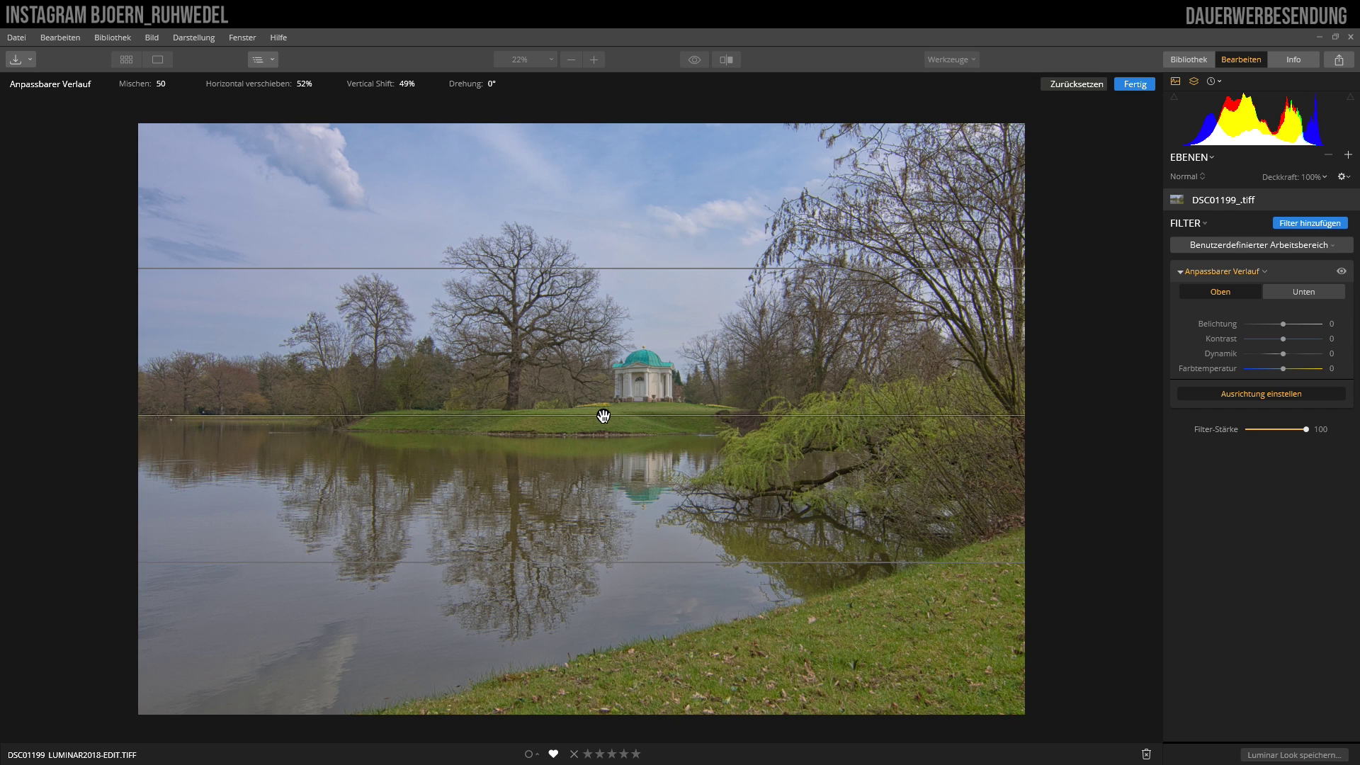
left_click_drag(602, 415, 581, 421)
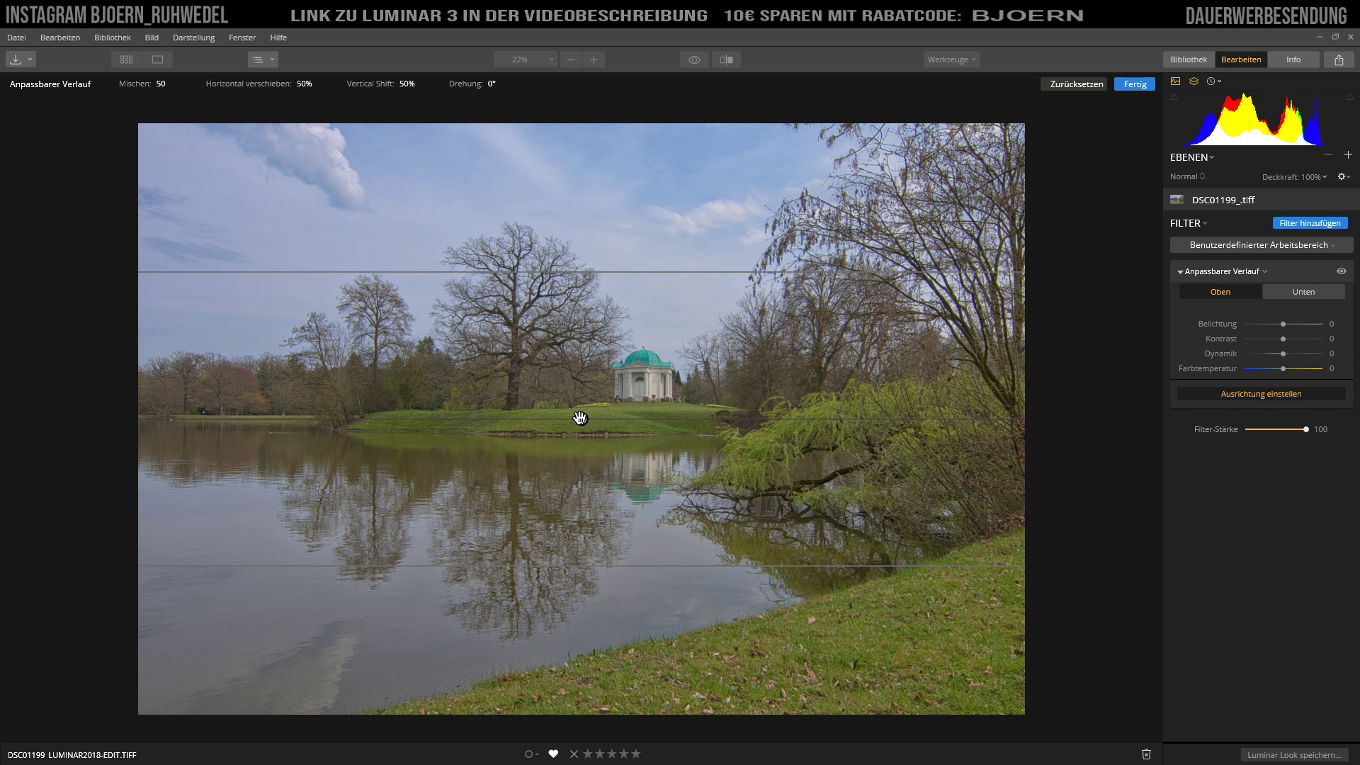
mouse_move(581, 418)
left_mouse_down()
mouse_move(587, 325)
mouse_move(594, 392)
left_mouse_up()
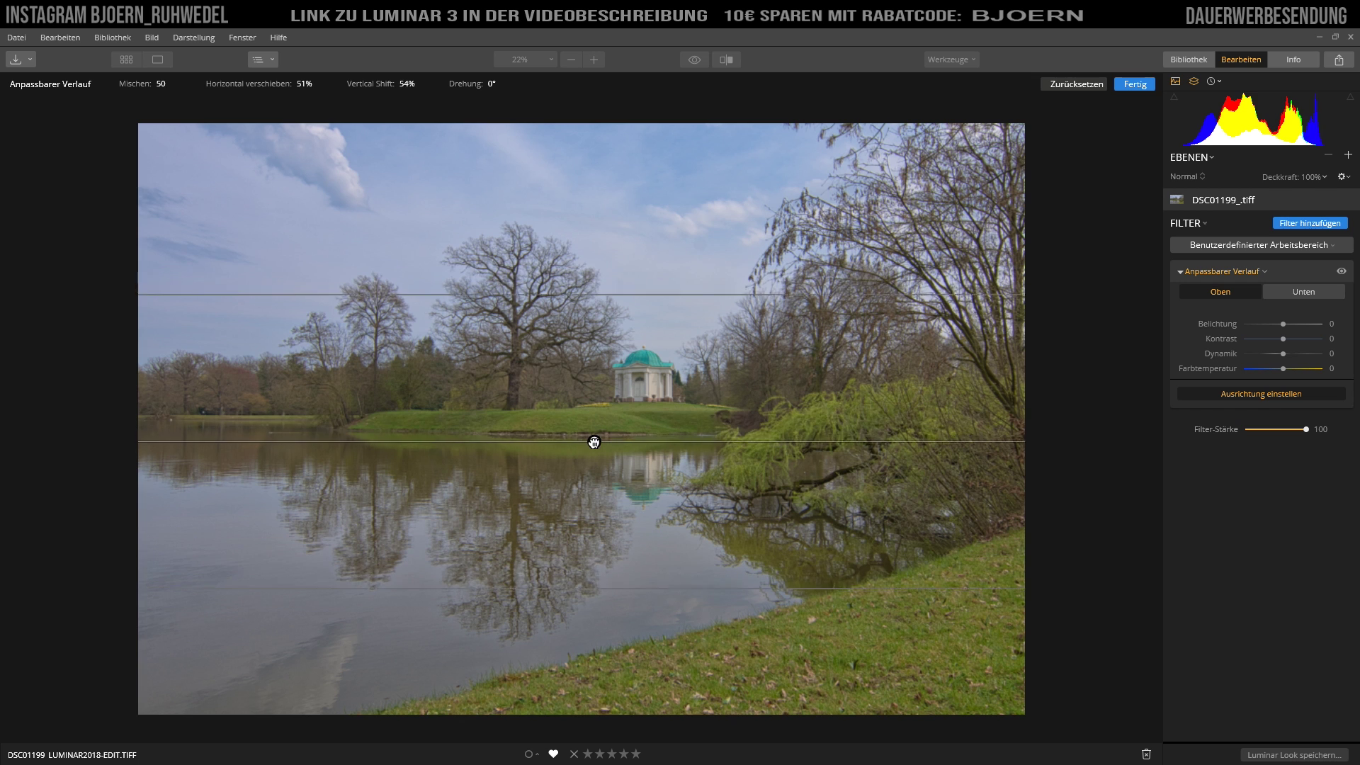
mouse_move(593, 392)
left_mouse_down()
mouse_move(591, 481)
mouse_move(624, 410)
left_mouse_up()
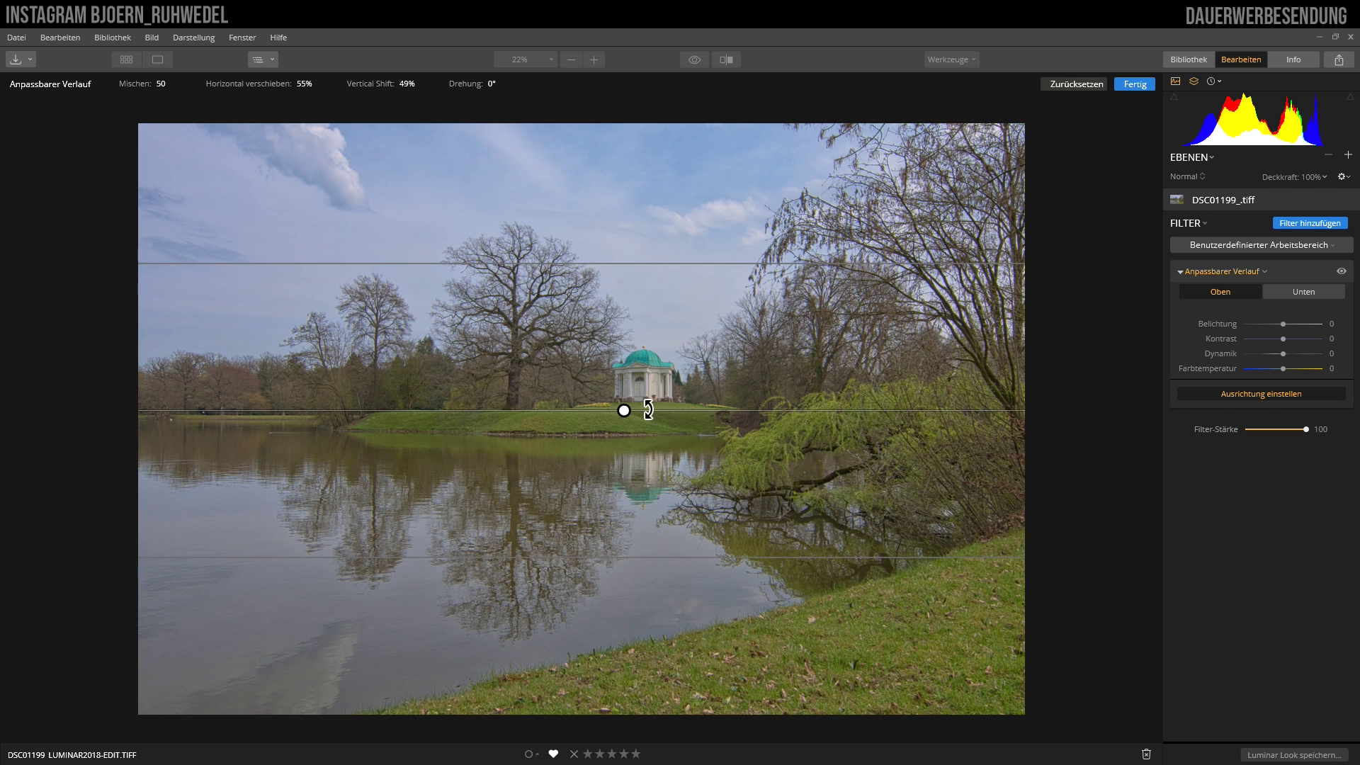
Try tilting the gradient, then reset it to 50%/50% shift and 0° rotation
mouse_move(648, 409)
left_mouse_down()
mouse_move(648, 421)
mouse_move(666, 389)
mouse_move(672, 409)
left_mouse_up()
left_click_drag(503, 111, 502, 115)
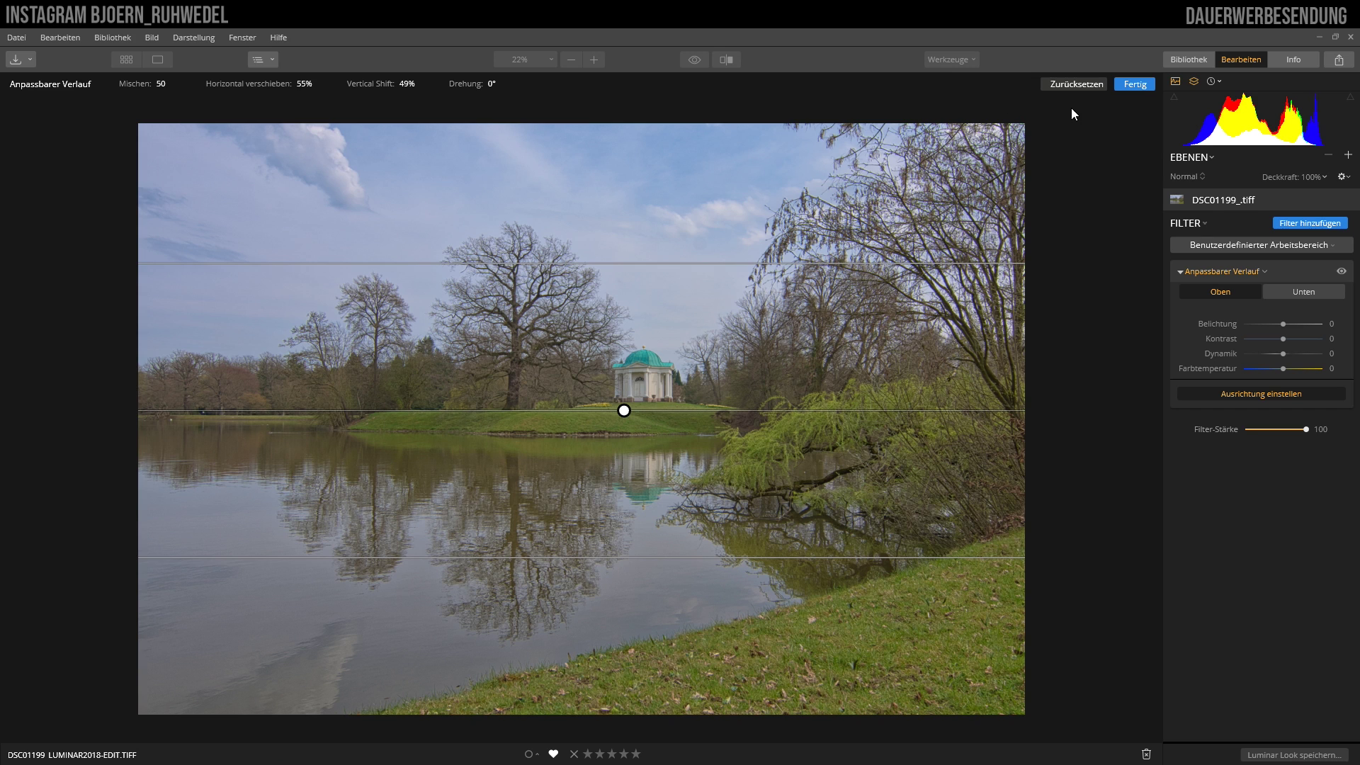
left_click(1068, 85)
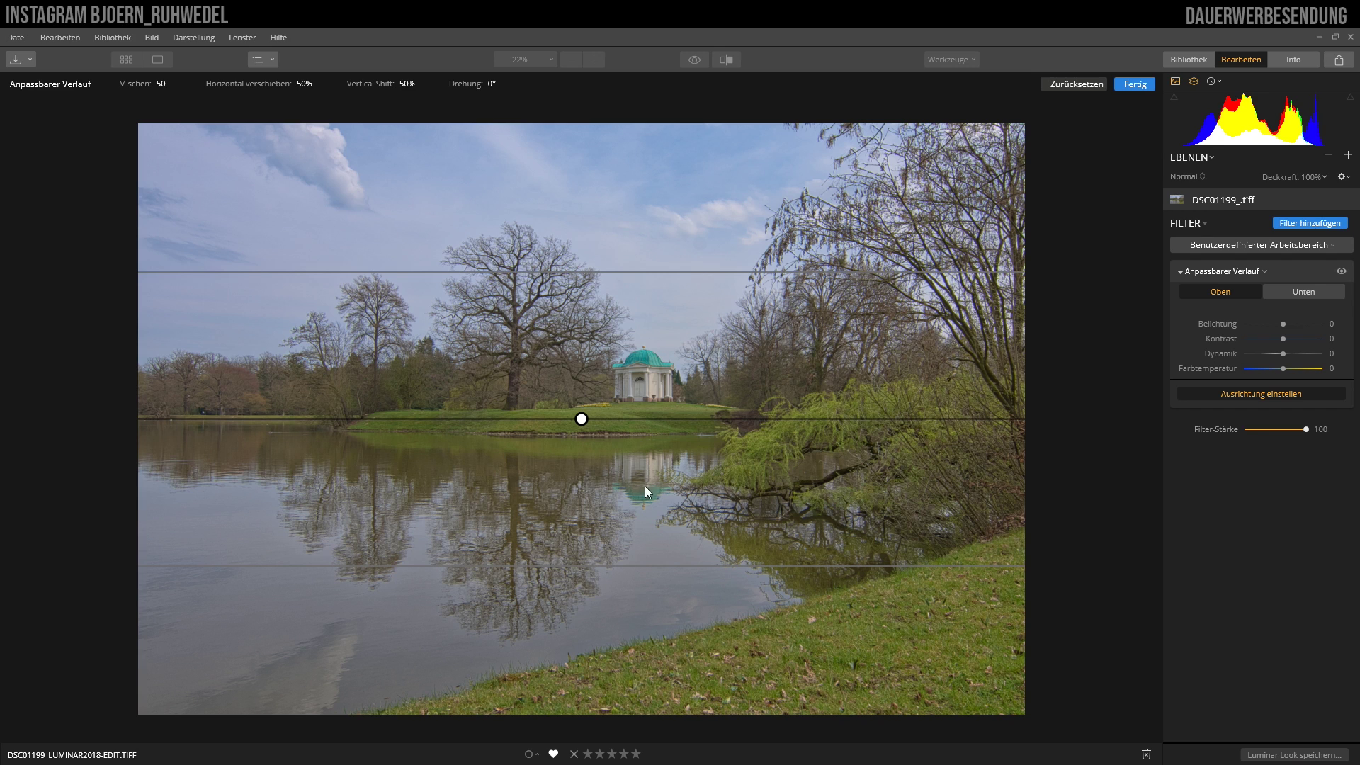
Set the Oben half to Belichtung -21, Kontrast 16, Dynamik 21 and Farbtemperatur 19
left_click(1260, 394)
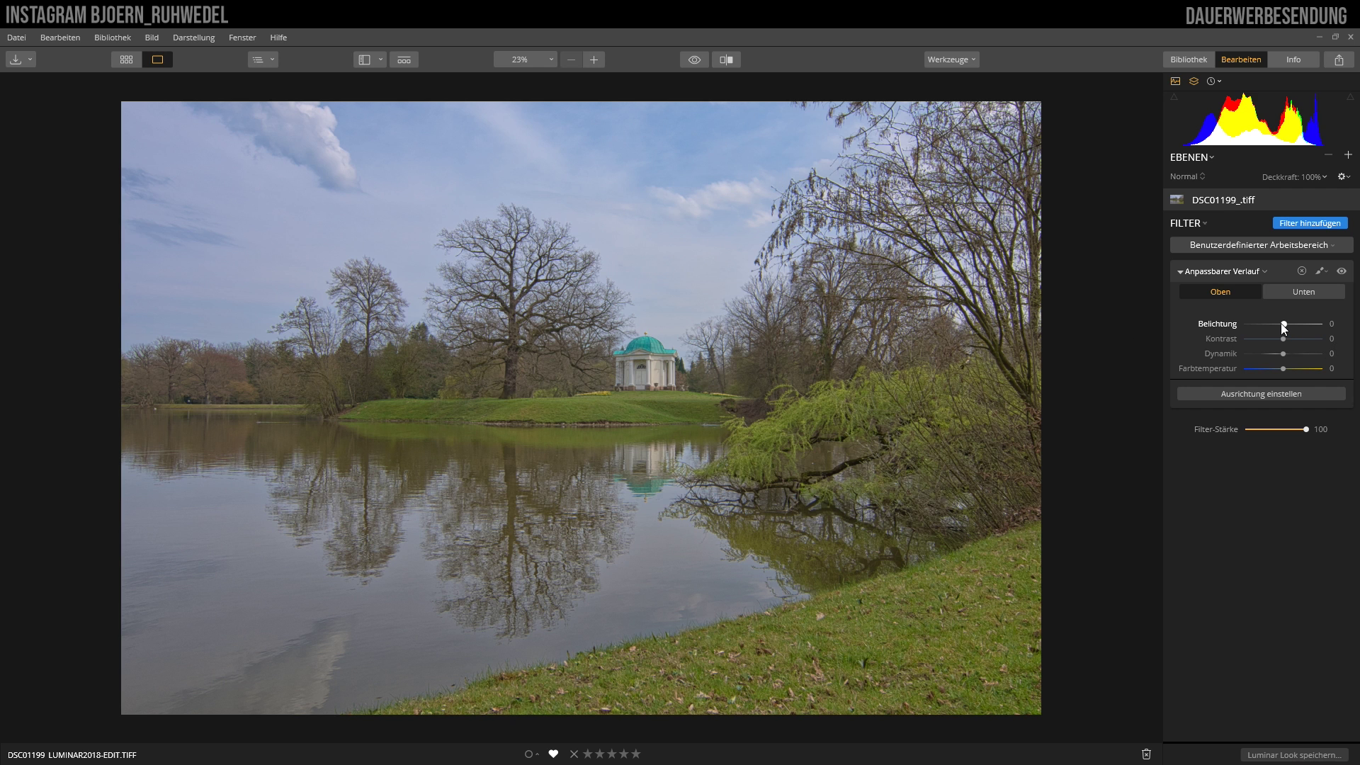
left_click_drag(1283, 324, 1277, 325)
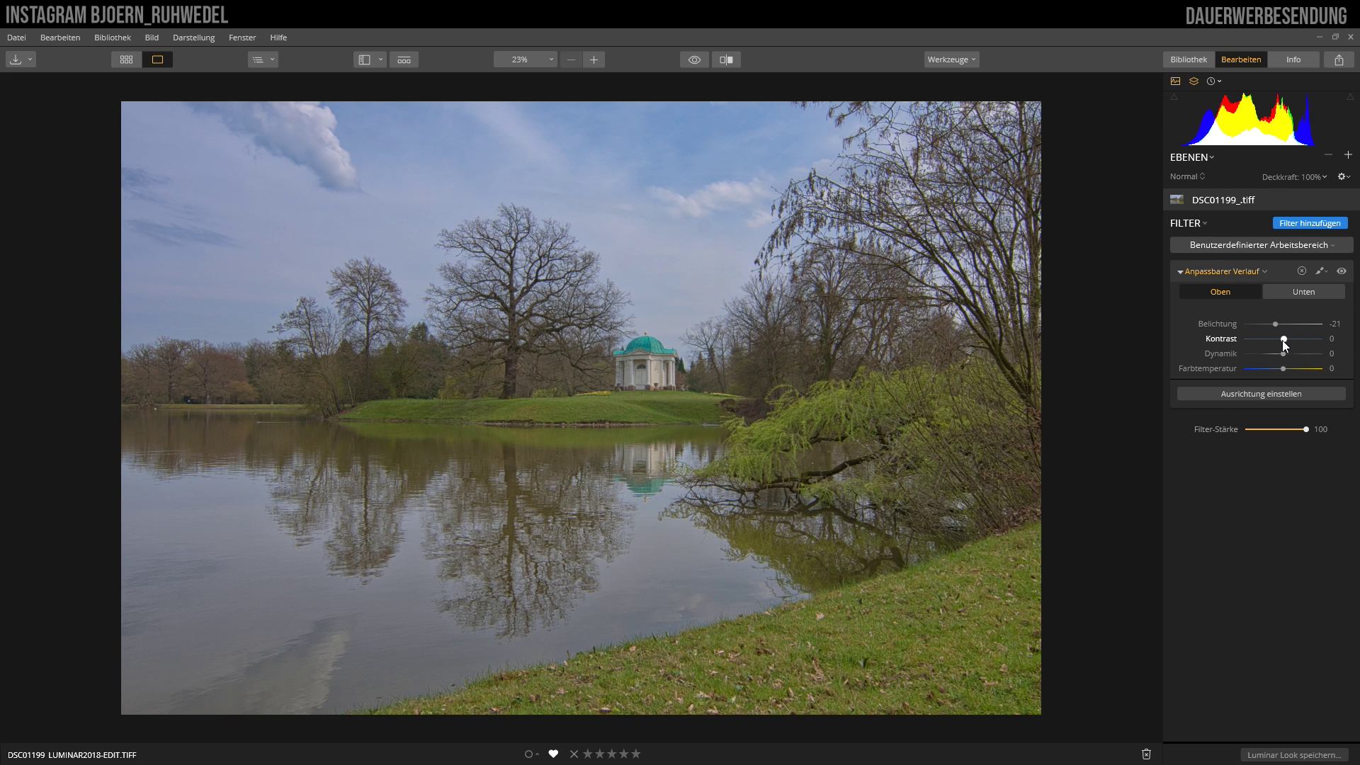
left_click_drag(1283, 340, 1290, 342)
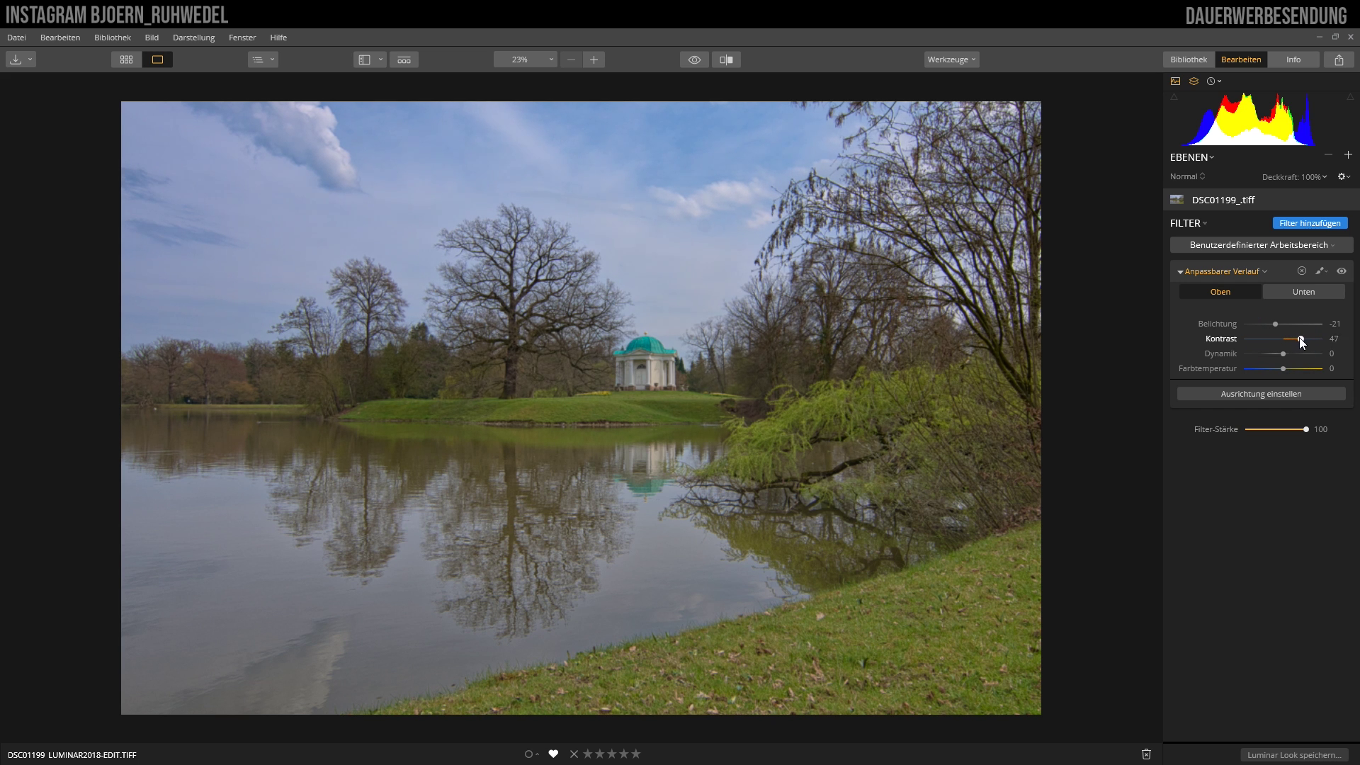
left_click_drag(1295, 341, 1289, 346)
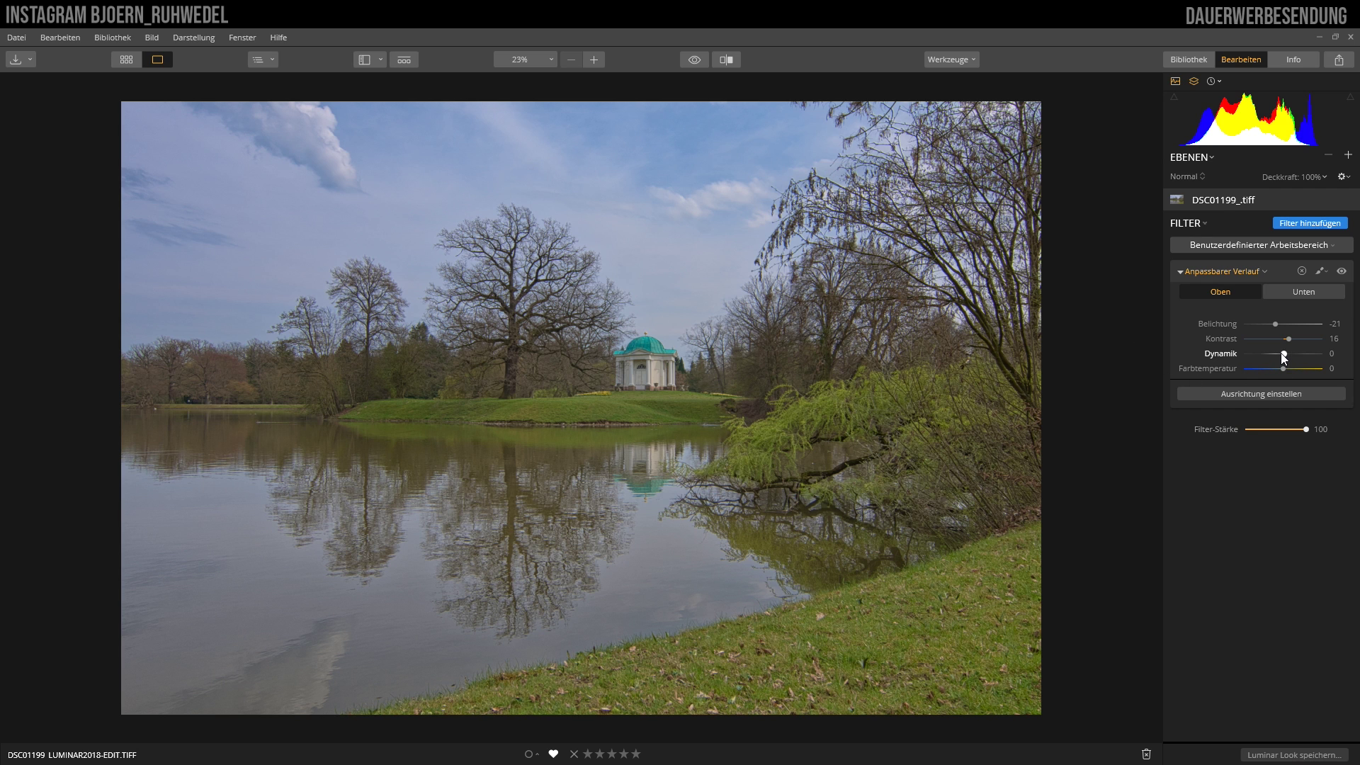
left_click_drag(1284, 358, 1293, 360)
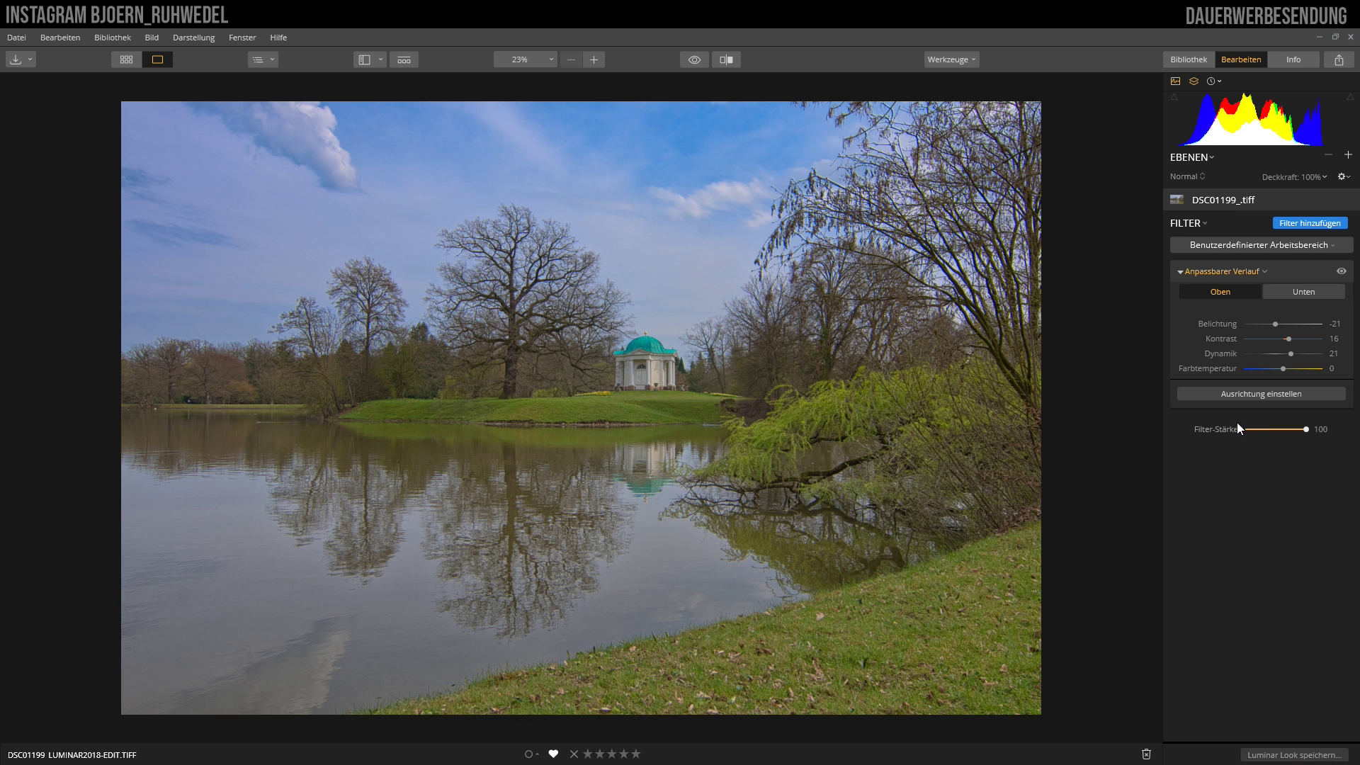
left_click_drag(1283, 369, 1289, 368)
Raise Oben Dynamik to 27, then toggle the gradient off and on to compare
left_click(1291, 354)
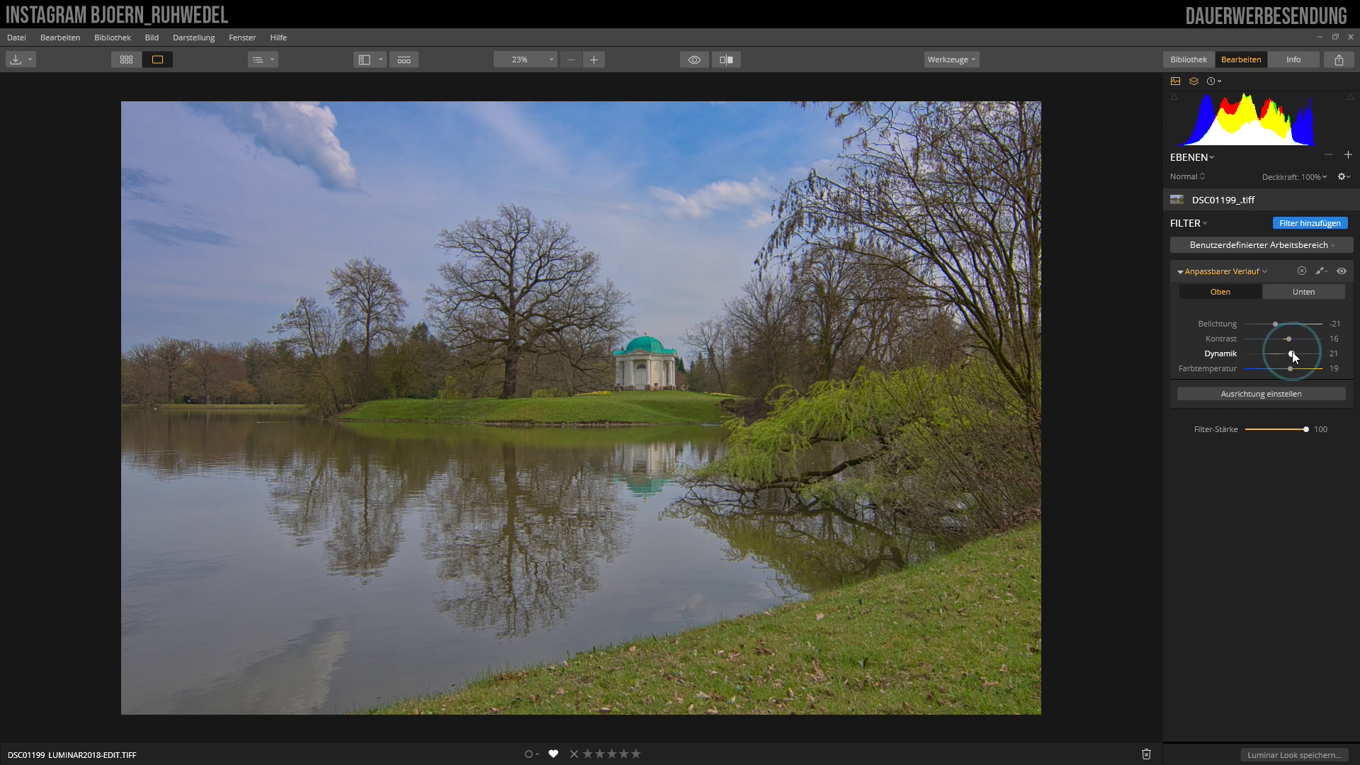
left_click_drag(1293, 355, 1295, 357)
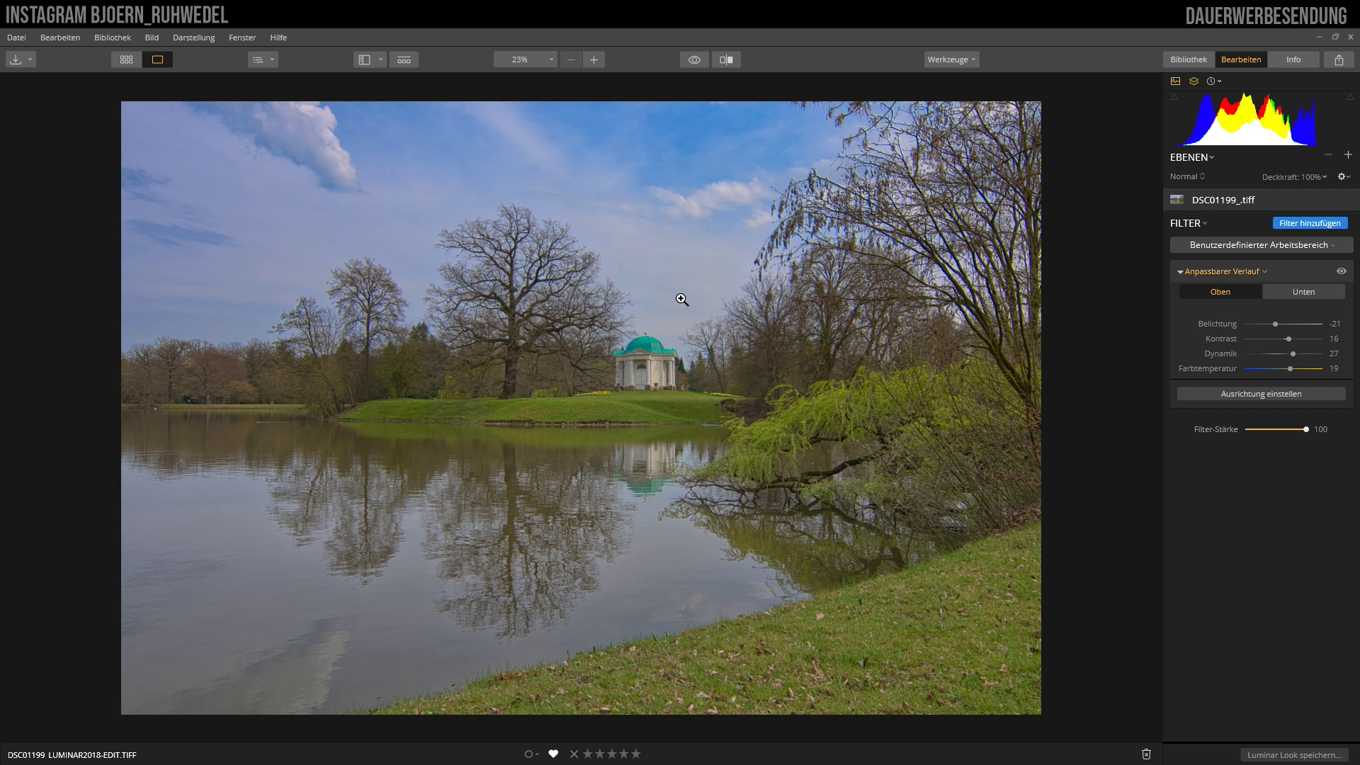
left_click(1342, 271)
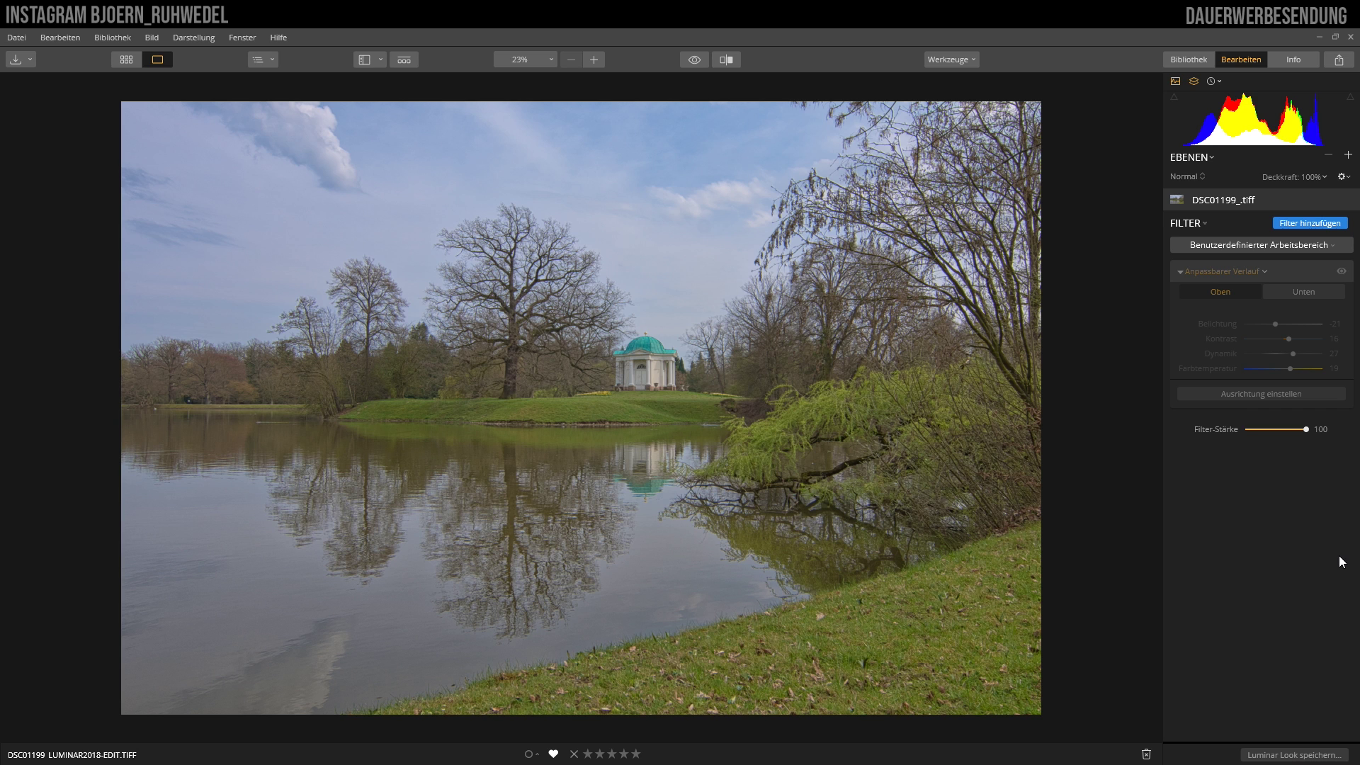
left_click(1342, 271)
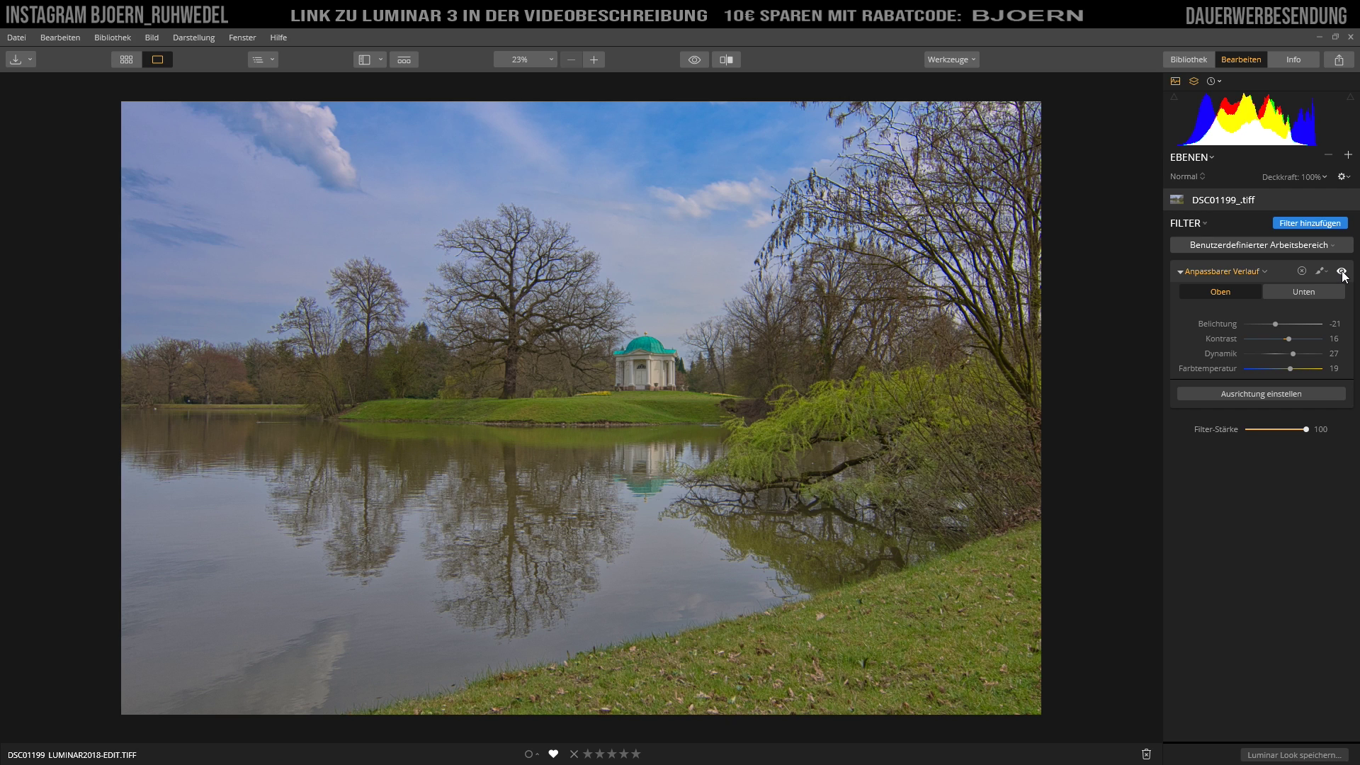
Switch to the Unten settings and leave the gradient placement unchanged
left_click(1311, 292)
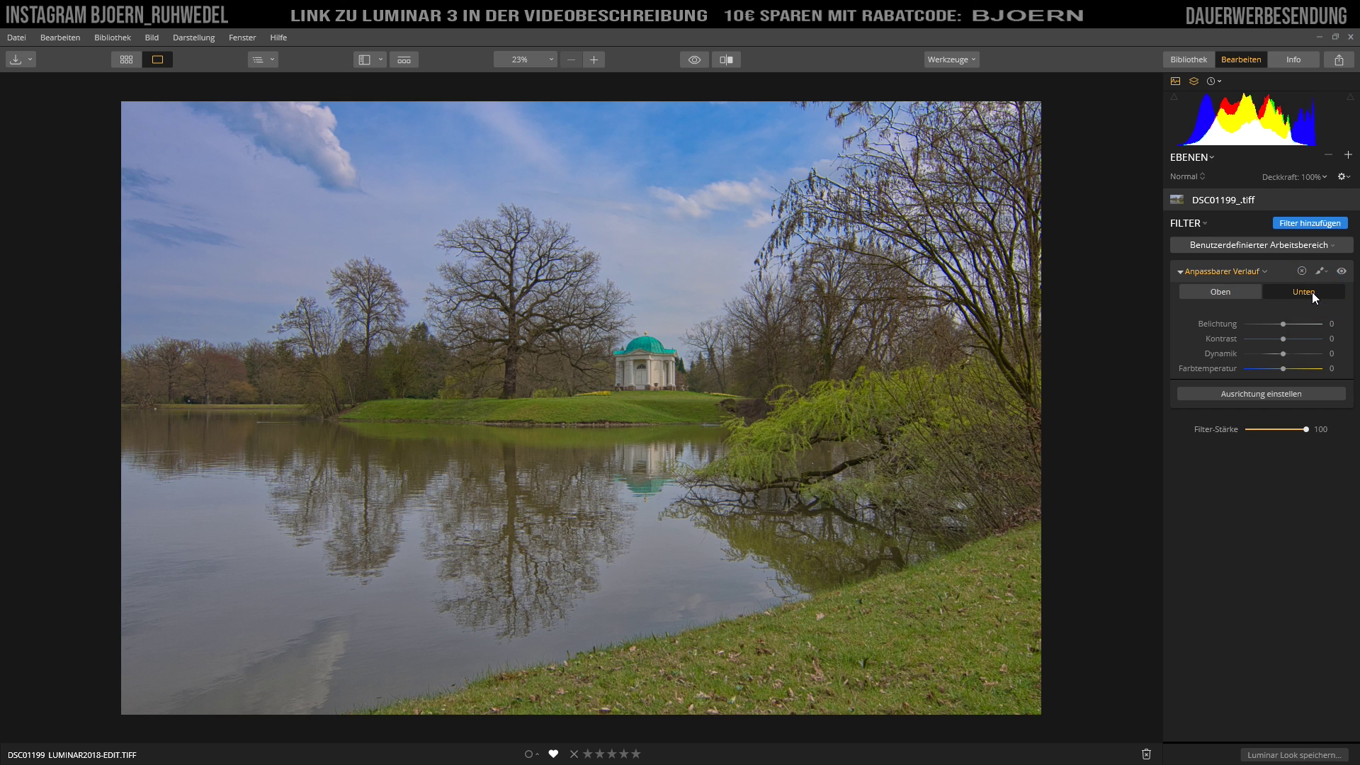
left_click(1277, 392)
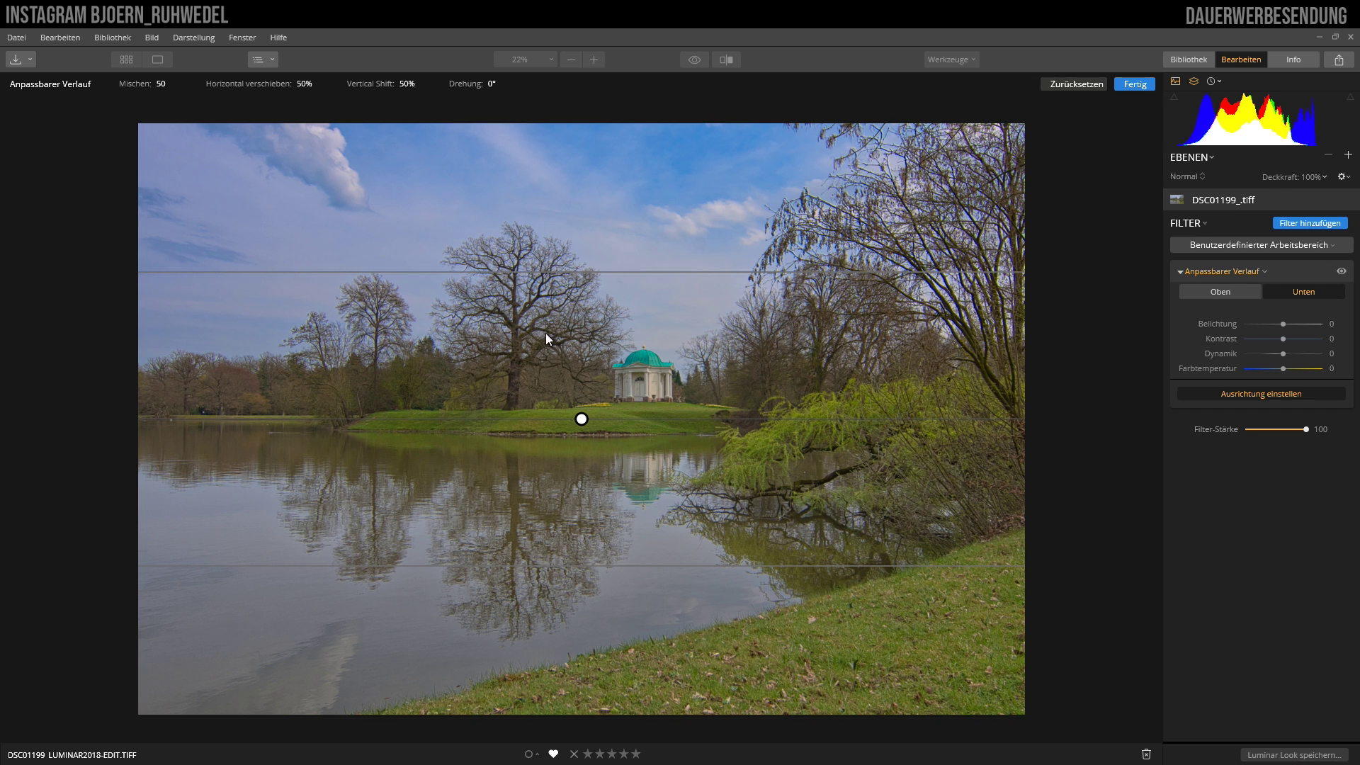
left_click(1266, 395)
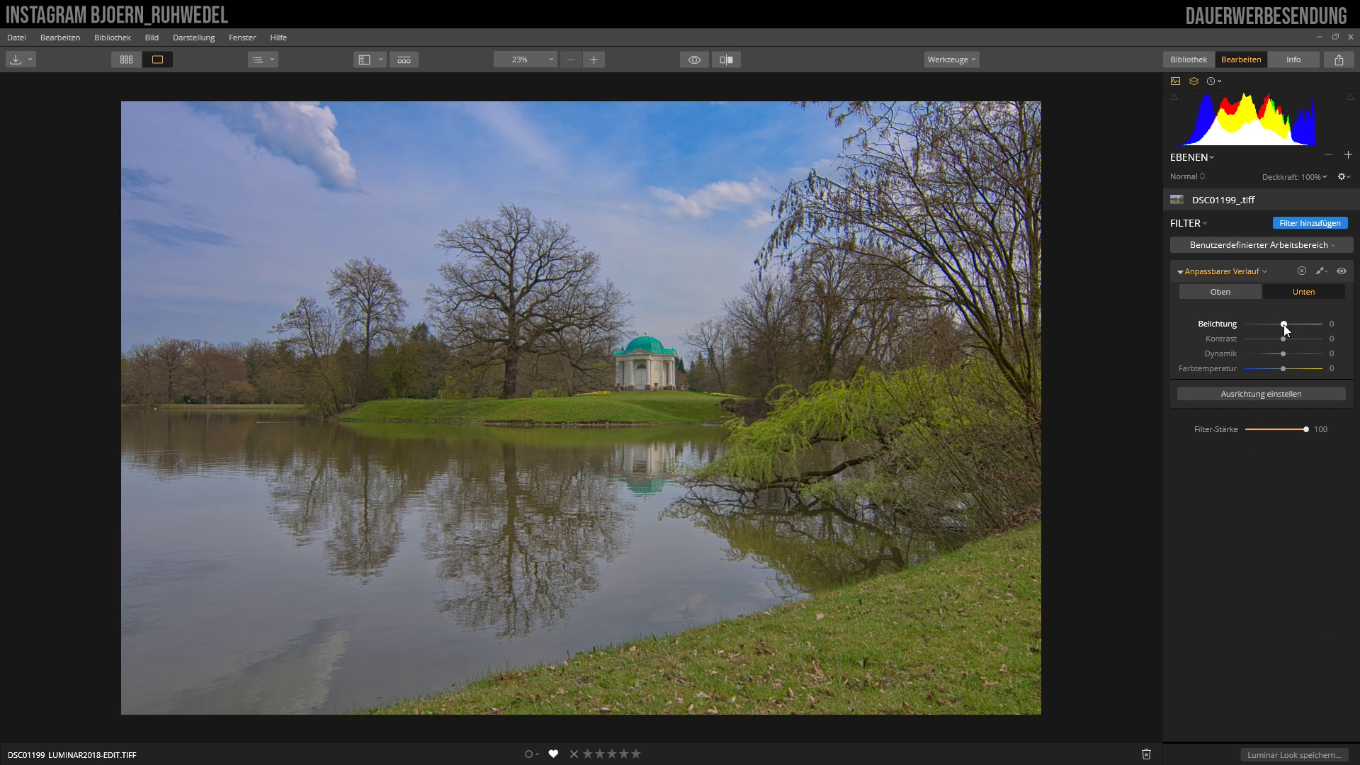
Set the Unten half to Belichtung 16, Kontrast 12, Dynamik 14 and Farbtemperatur -23
left_click_drag(1284, 324, 1288, 326)
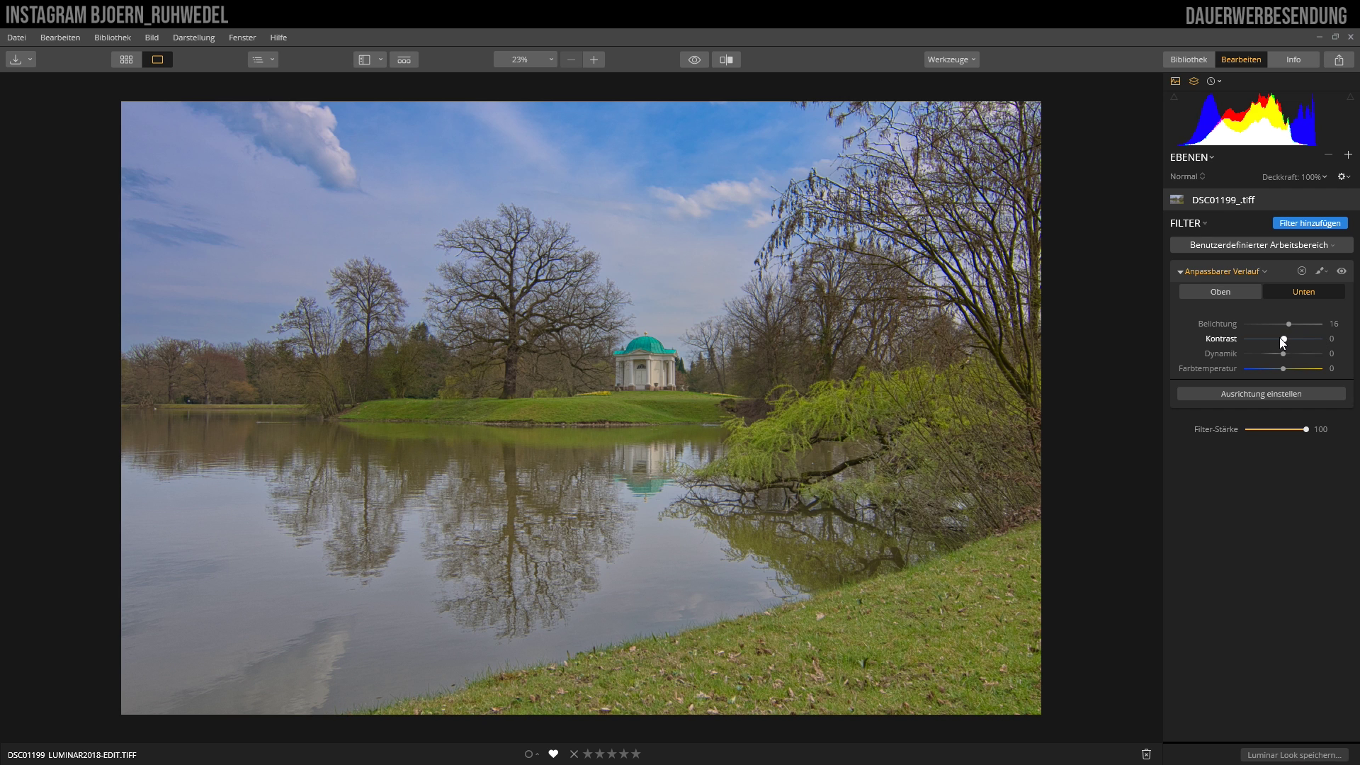
left_click_drag(1283, 339, 1291, 342)
left_click_drag(1283, 354, 1291, 357)
left_click_drag(1290, 356, 1287, 355)
left_click(1283, 369)
left_click_drag(1281, 369, 1263, 369)
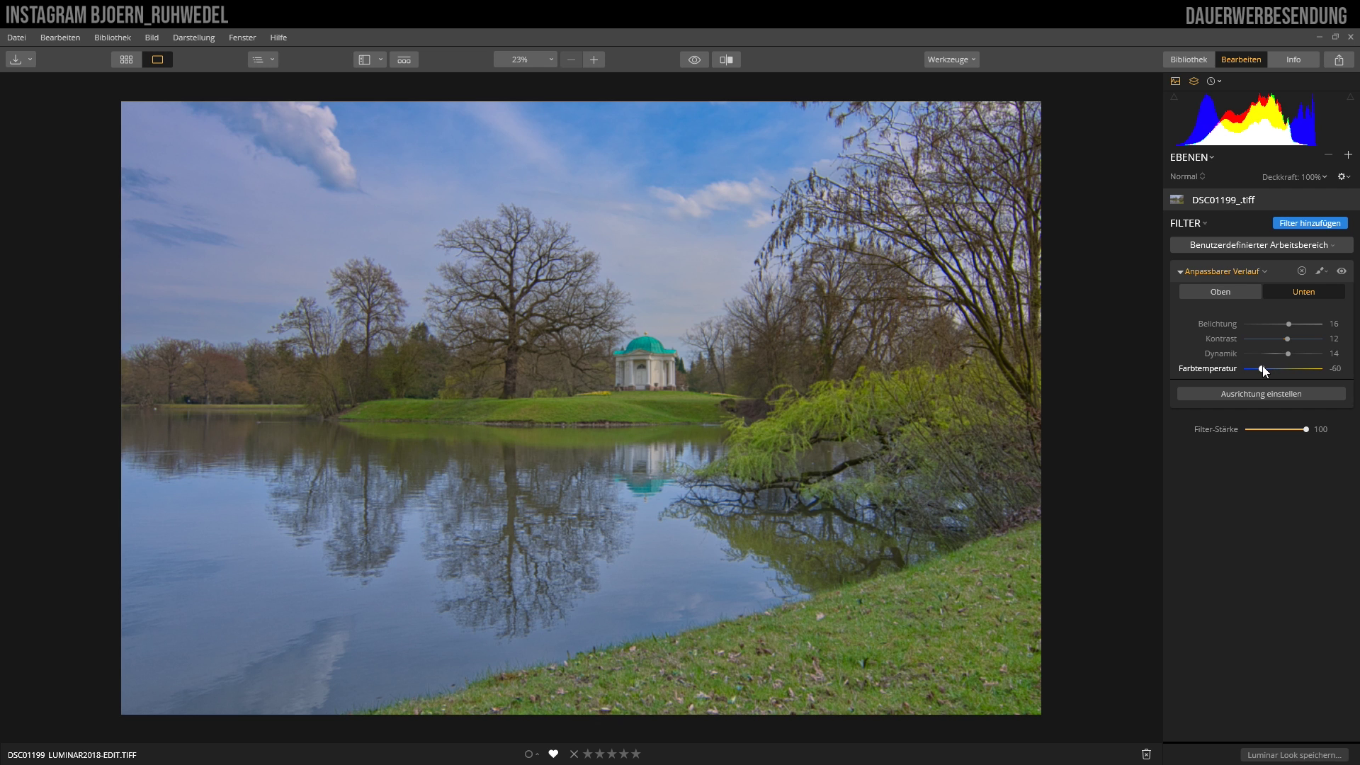
left_click_drag(1263, 367, 1275, 371)
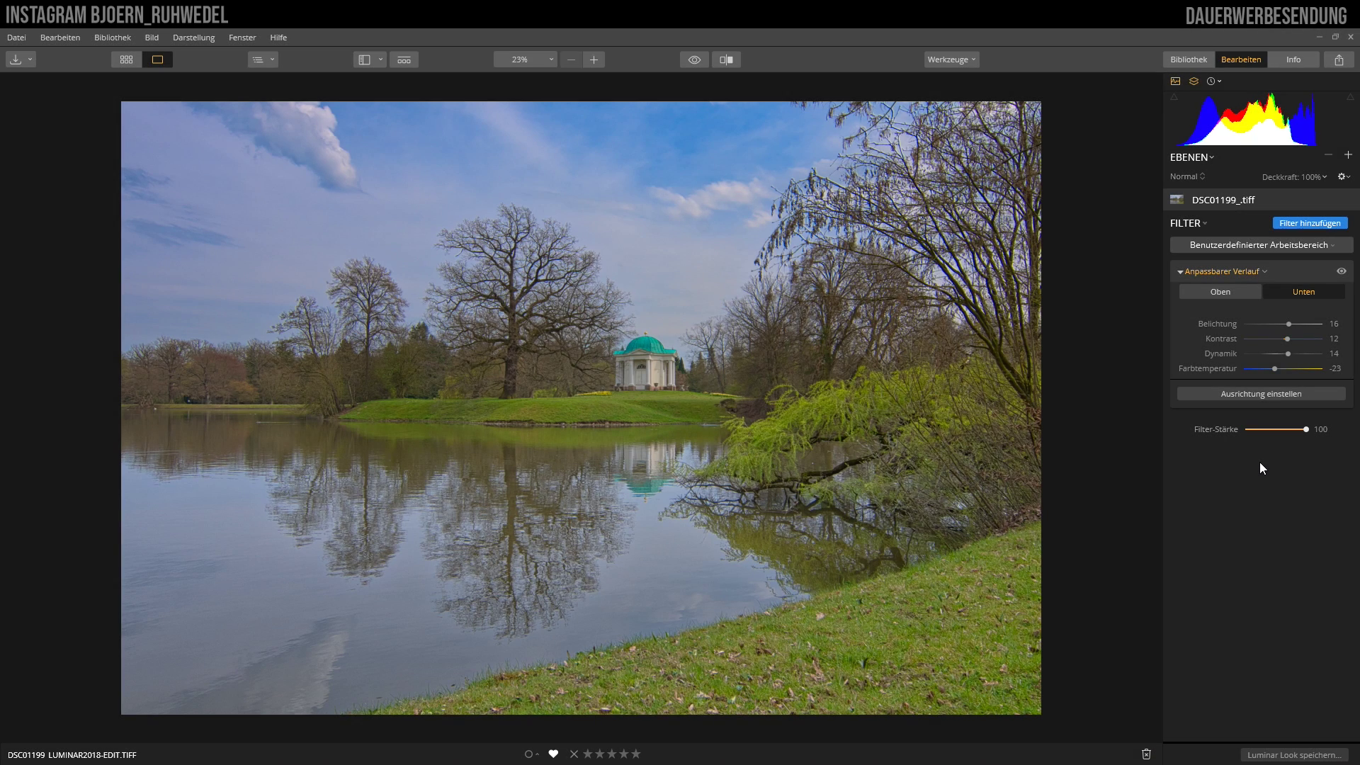
left_click(1342, 271)
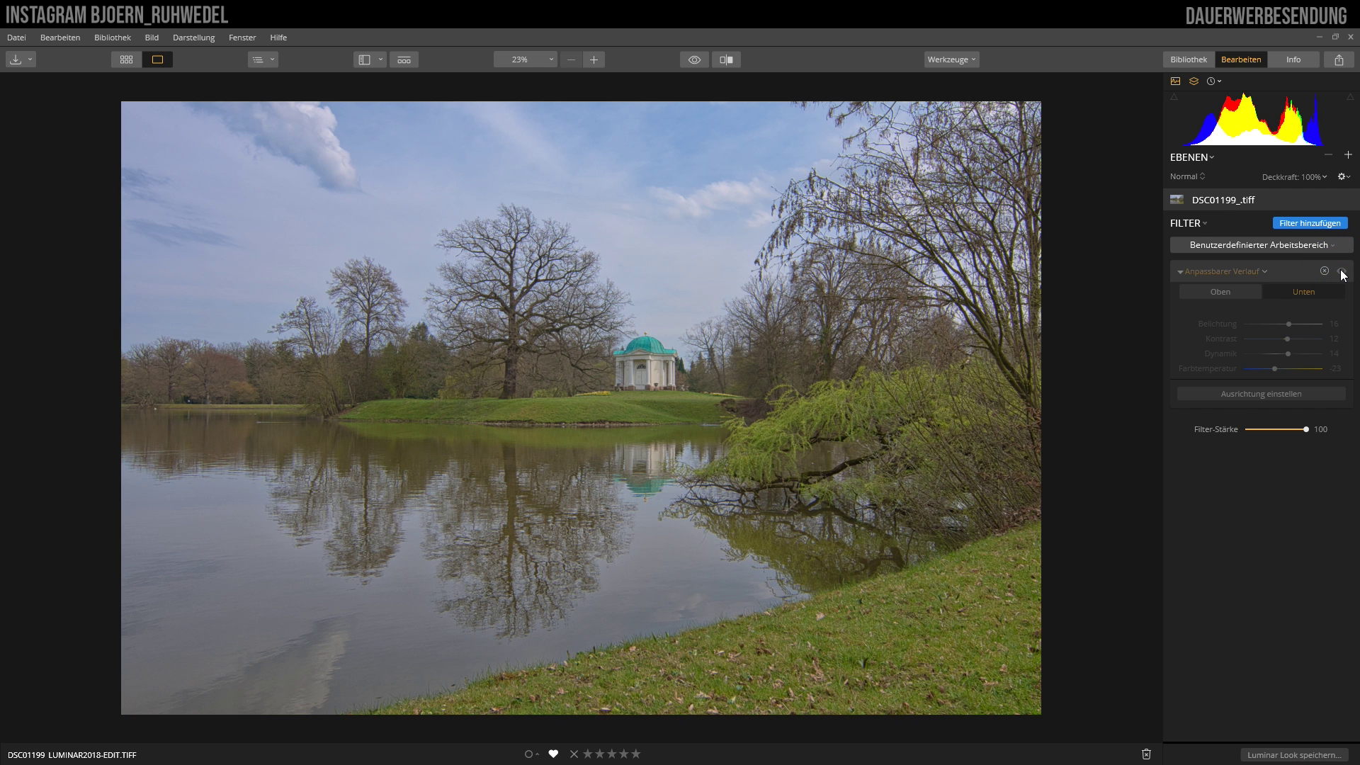
left_click(1341, 271)
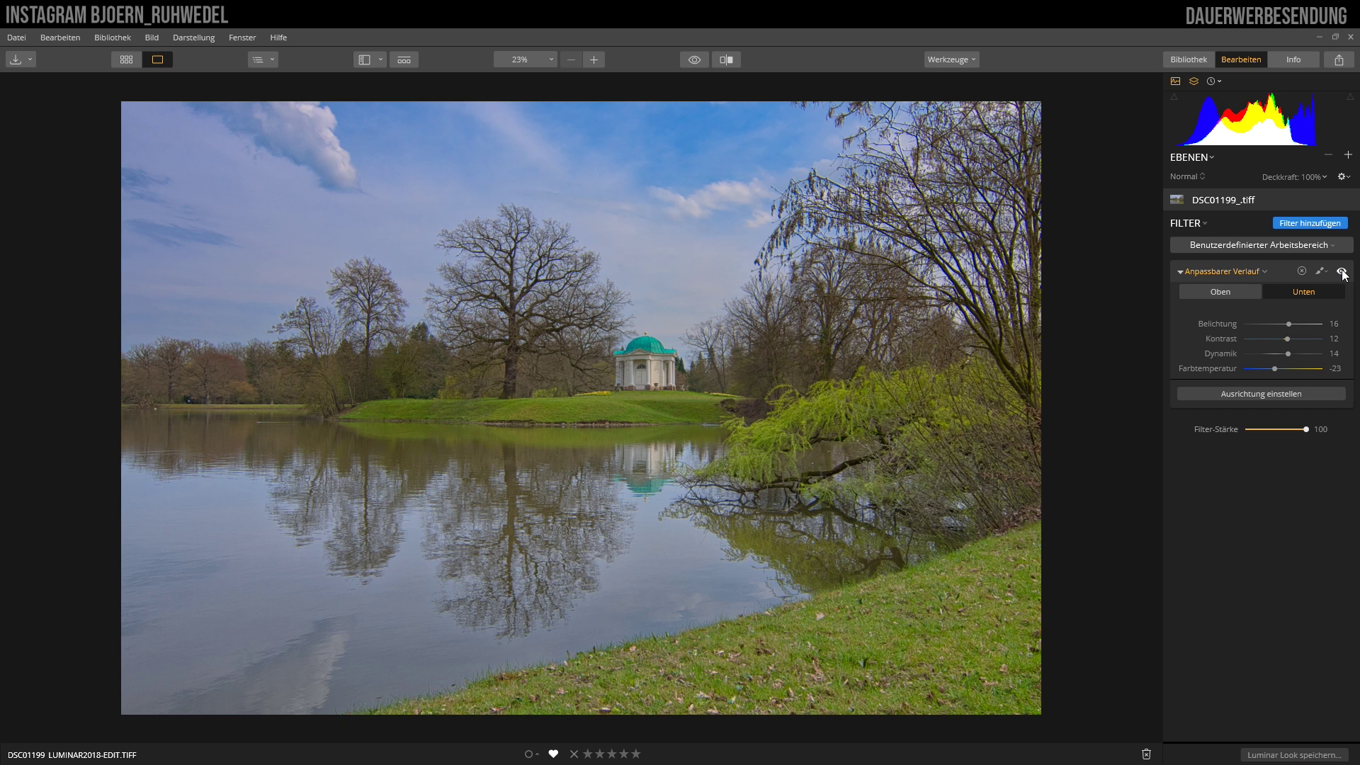